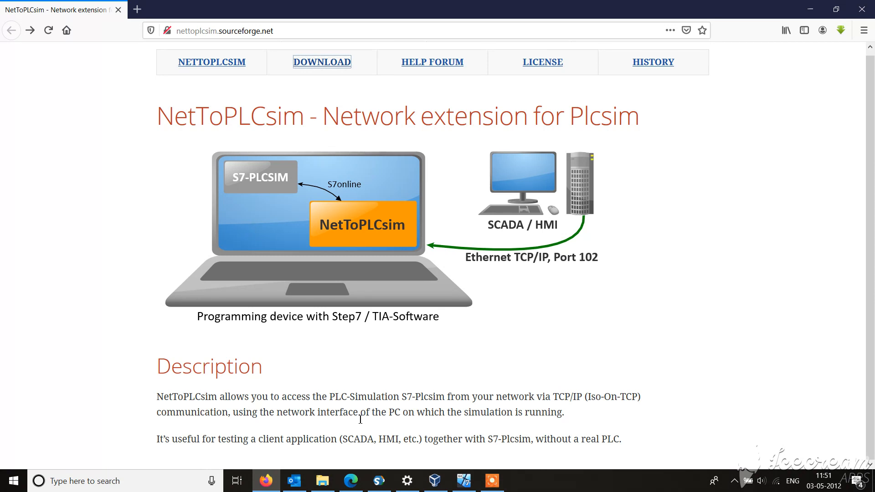
Switch to SIMATIC Manager in the virtual machine, select the 01__C51_GROUND_FLOOR station, and return to the NetToPLCsim web page
left_click(464, 481)
left_click(230, 462)
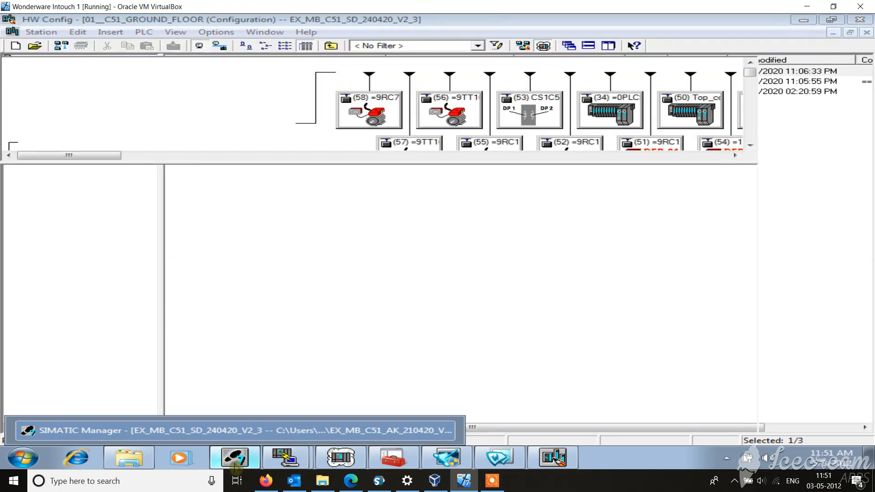
left_click(229, 462)
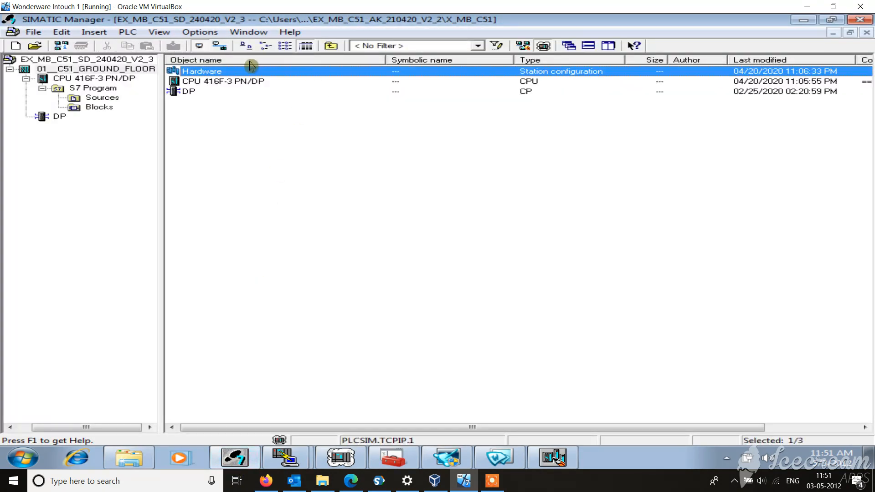
left_click(74, 69)
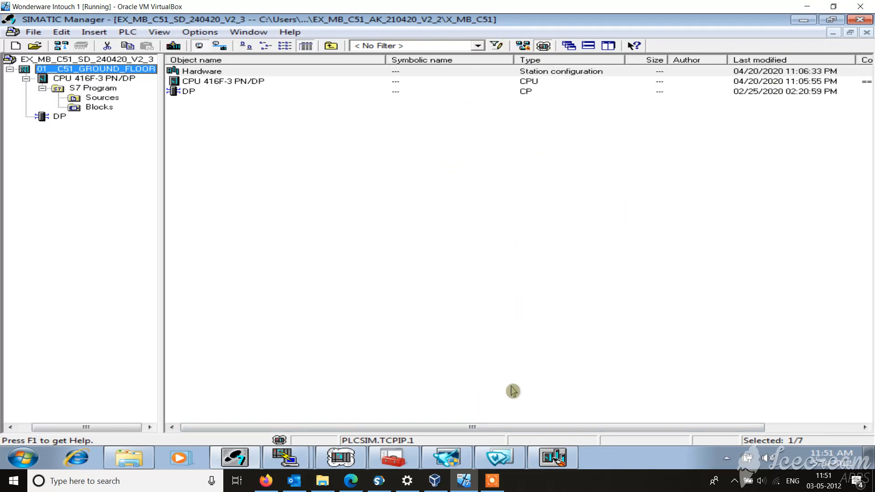
mouse_move(405, 456)
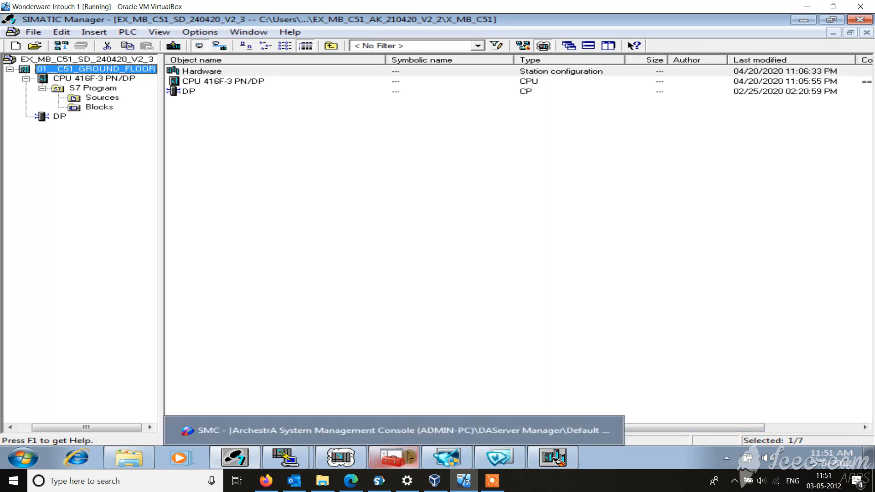
left_click(267, 480)
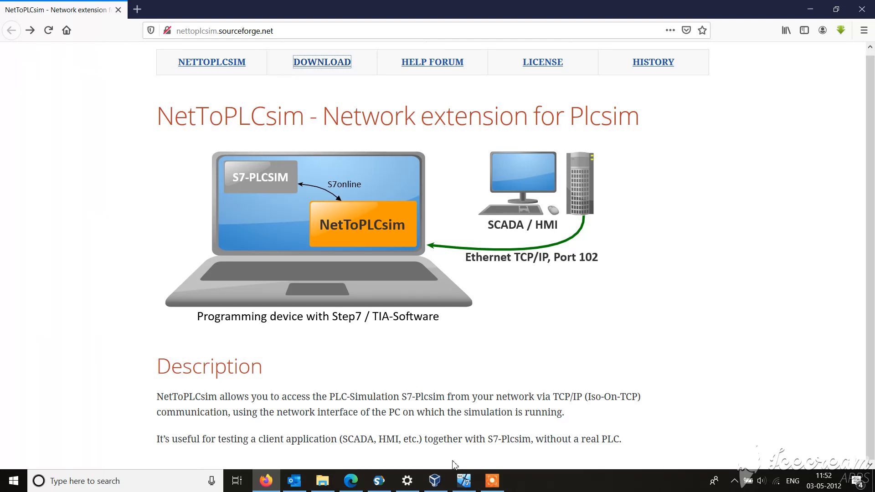
Begin a new station in NetToPLCsim on the virtual machine and examine the available network IP addresses and reachable Plcsim PLCs
left_click(464, 480)
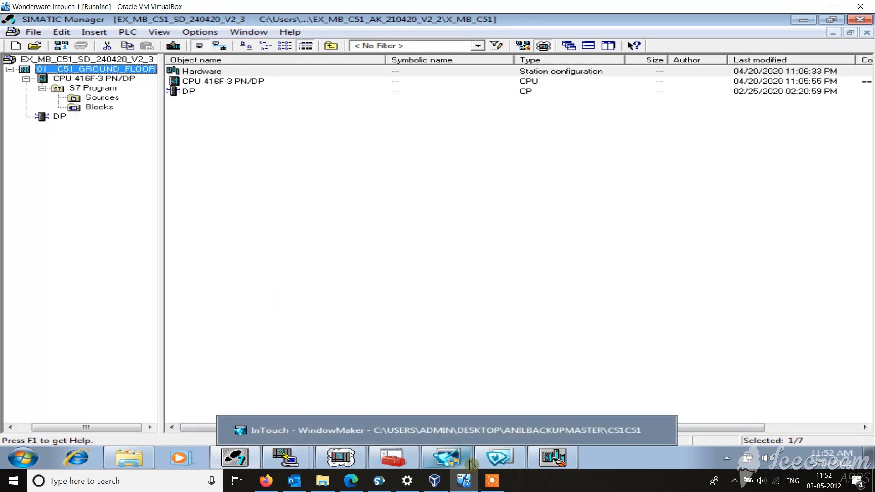
left_click(286, 457)
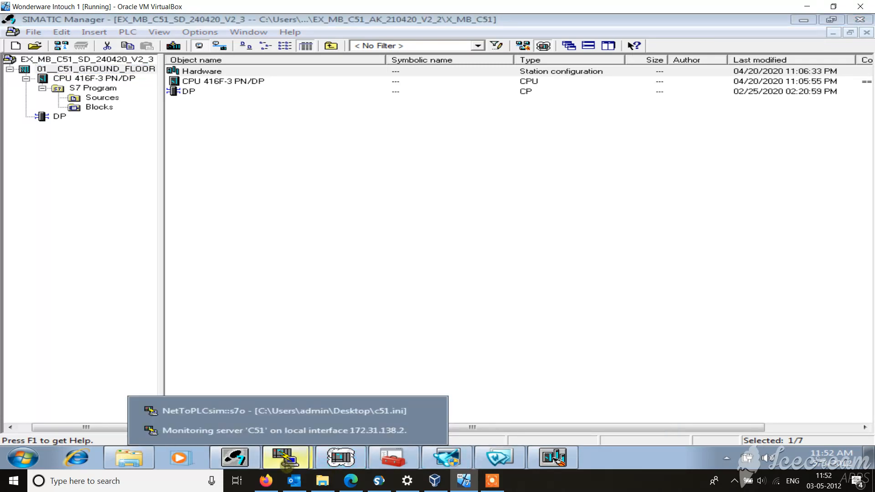
left_click(277, 419)
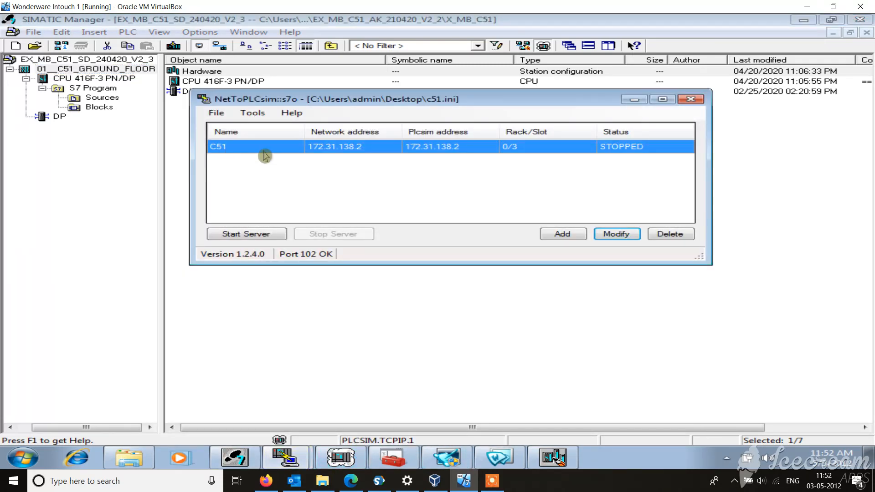
left_click(563, 234)
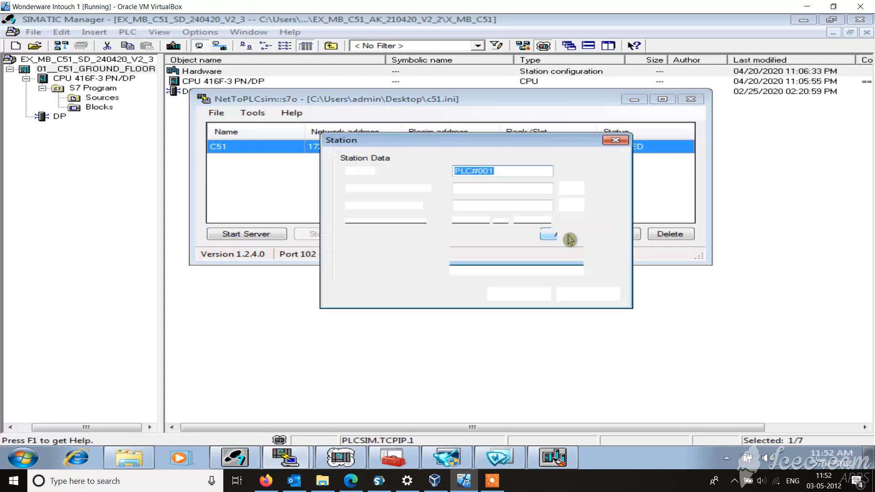
left_click_drag(472, 140, 531, 128)
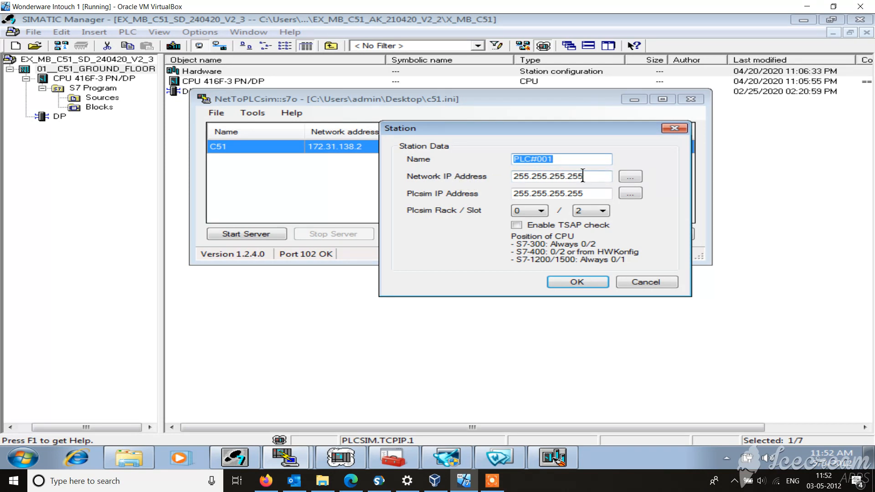
left_click(630, 176)
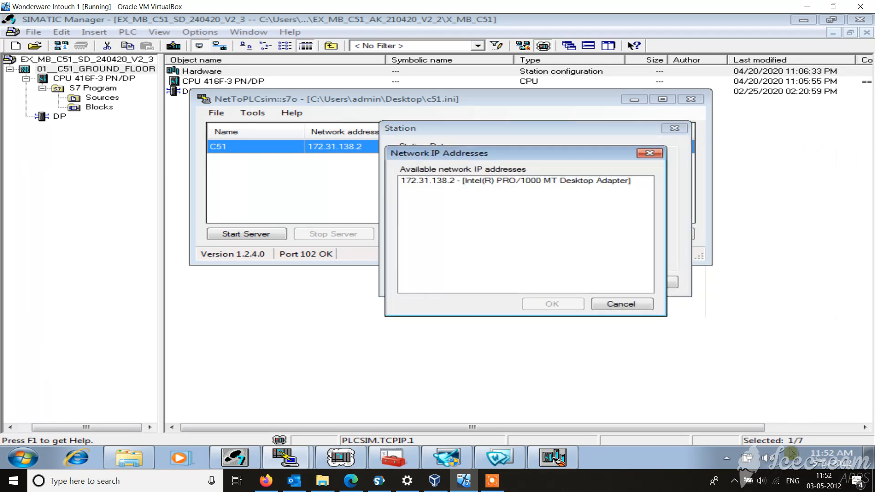
left_click(622, 304)
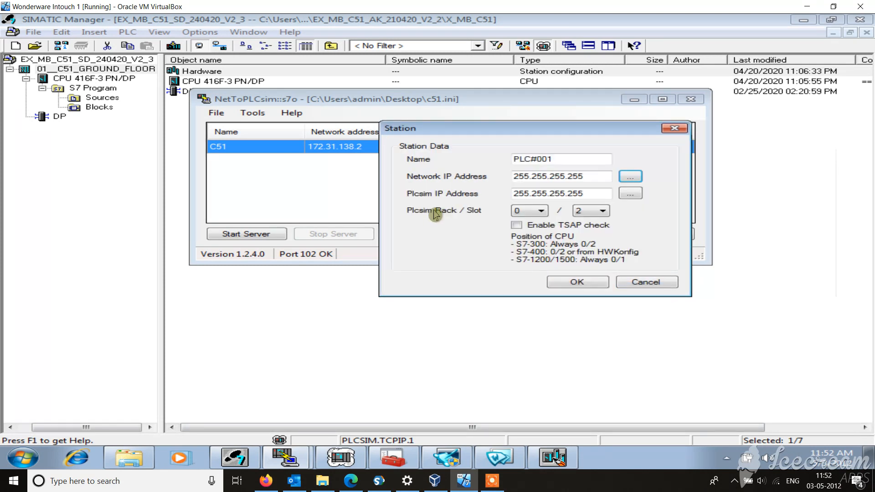
left_click(625, 196)
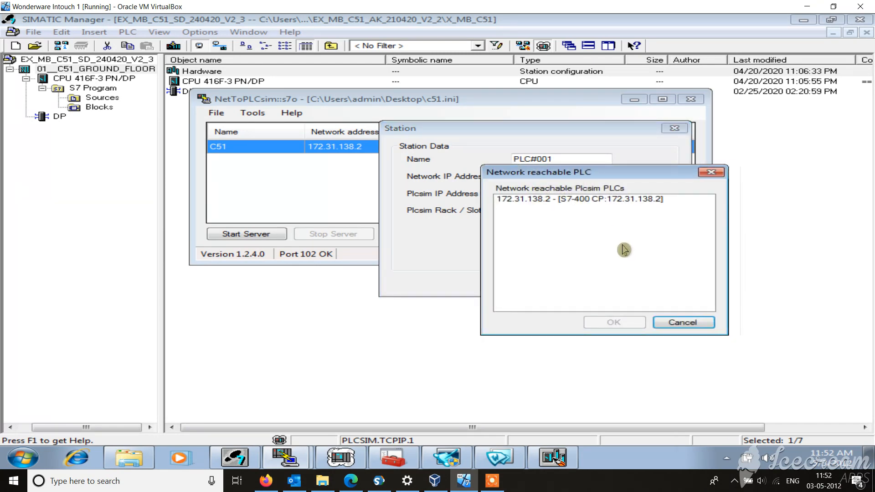
left_click(682, 322)
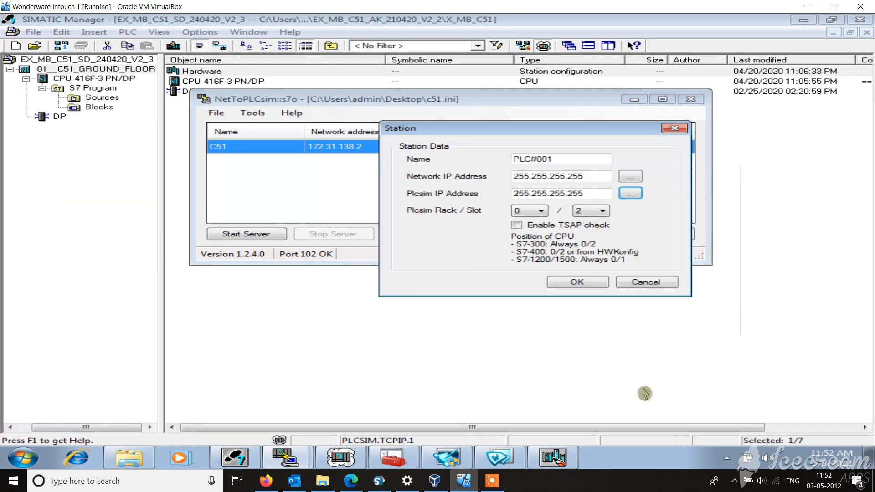
Switch to HW Config and examine the properties of the CPU's PN-IO interface, including its Ethernet address
left_click(561, 465)
left_click(123, 142)
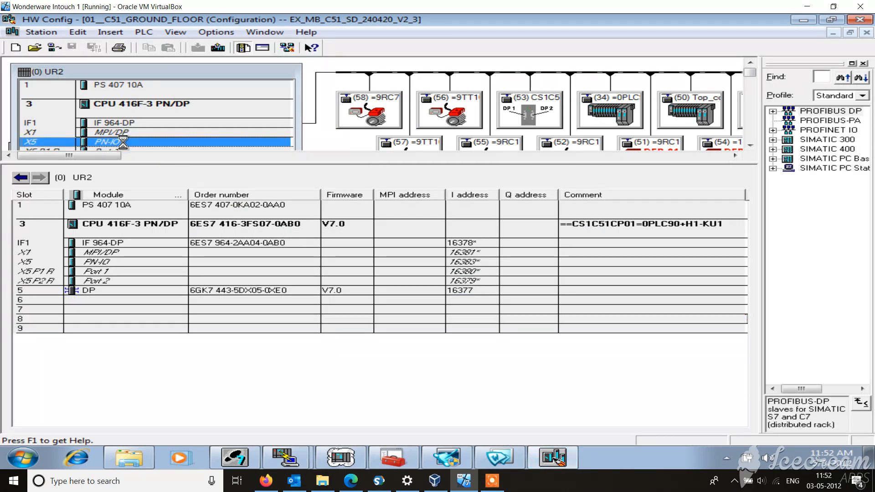
double_click(124, 143)
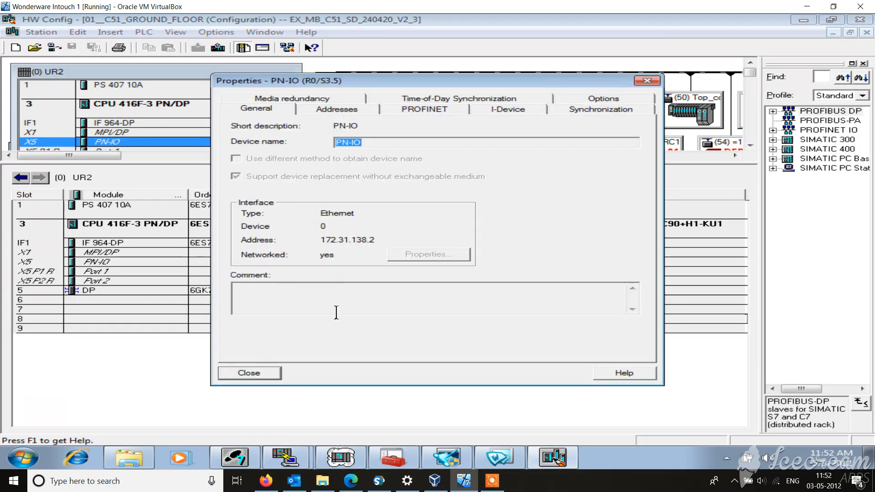
left_click(246, 373)
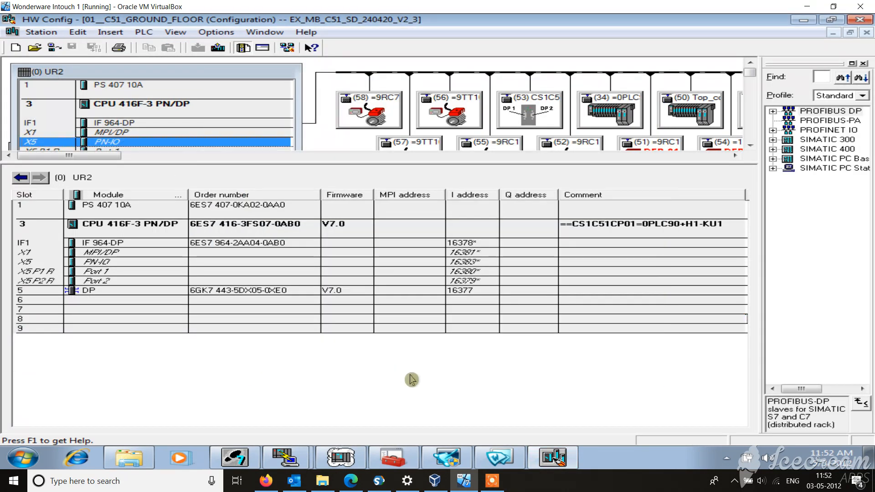
Look at InTouch WindowMaker and view the program's Blocks folder in SIMATIC Manager
left_click(453, 463)
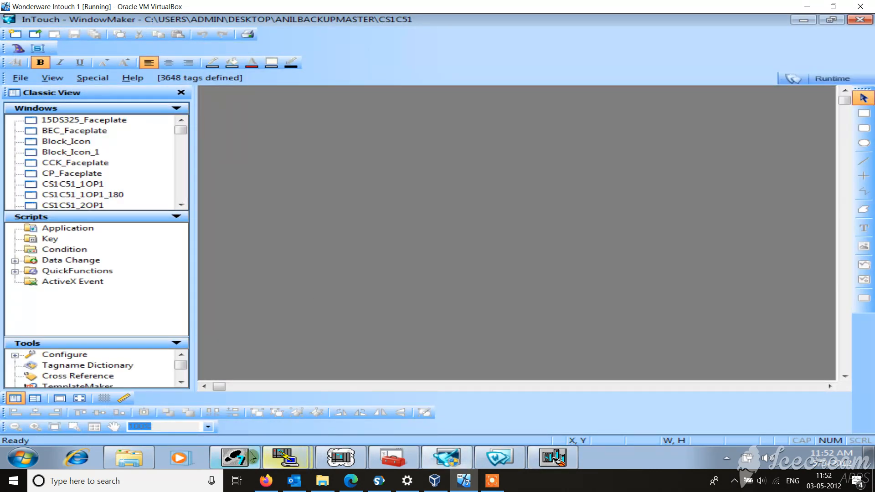
left_click(251, 457)
left_click(101, 108)
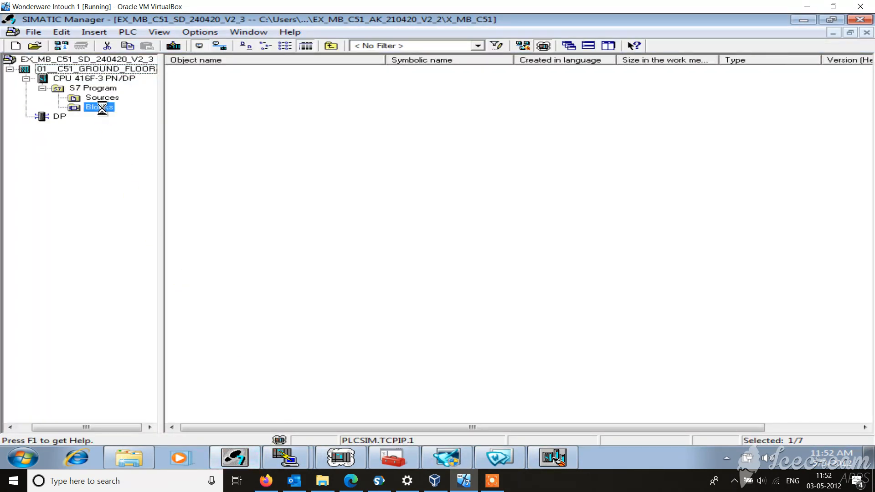
Return to NetToPLCsim, discard the new station, and review the existing C51 station's data without changing it
mouse_move(287, 458)
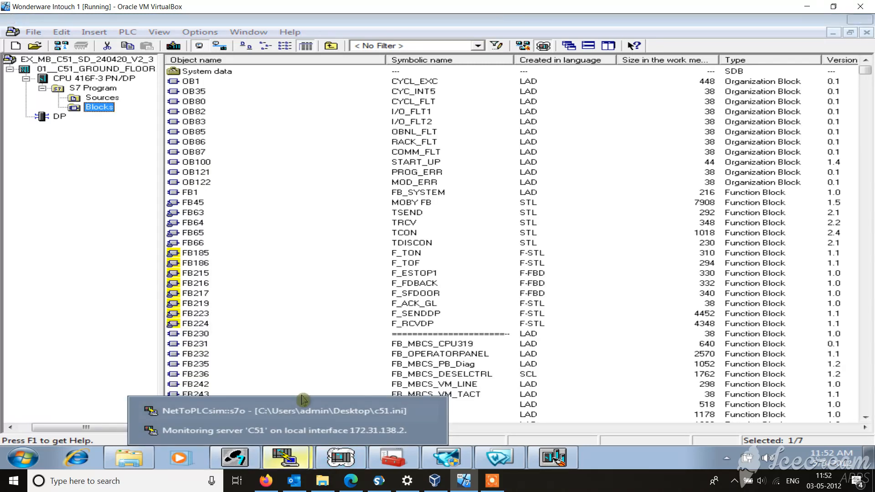
left_click(296, 410)
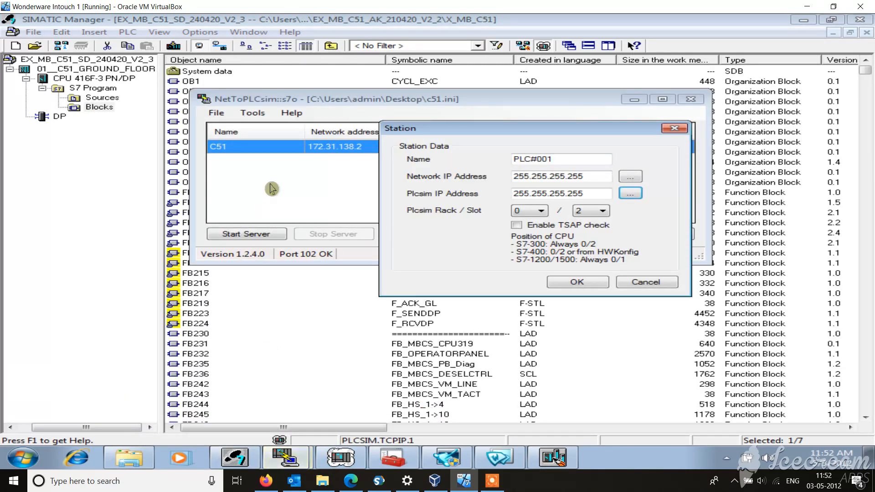
left_click(644, 283)
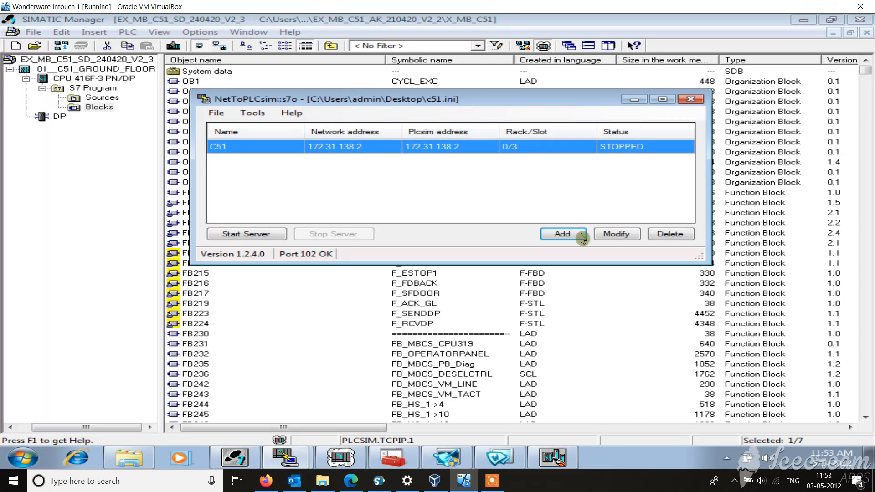
left_click(604, 239)
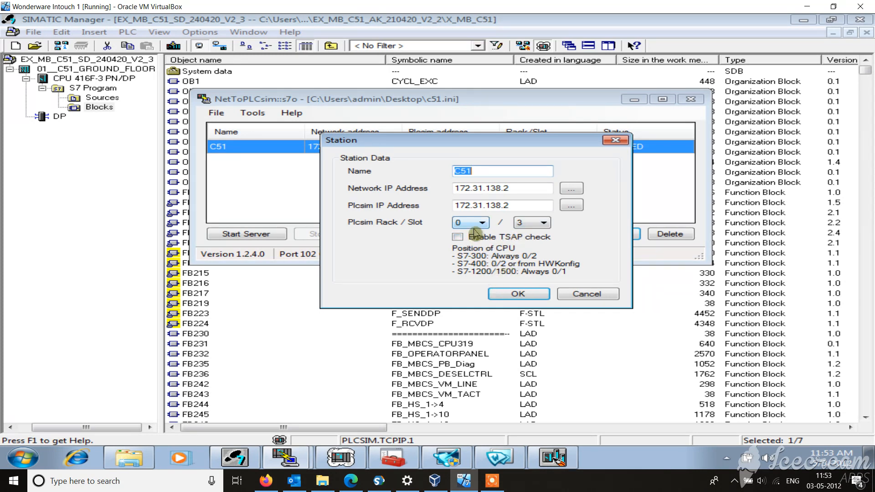
left_click(588, 298)
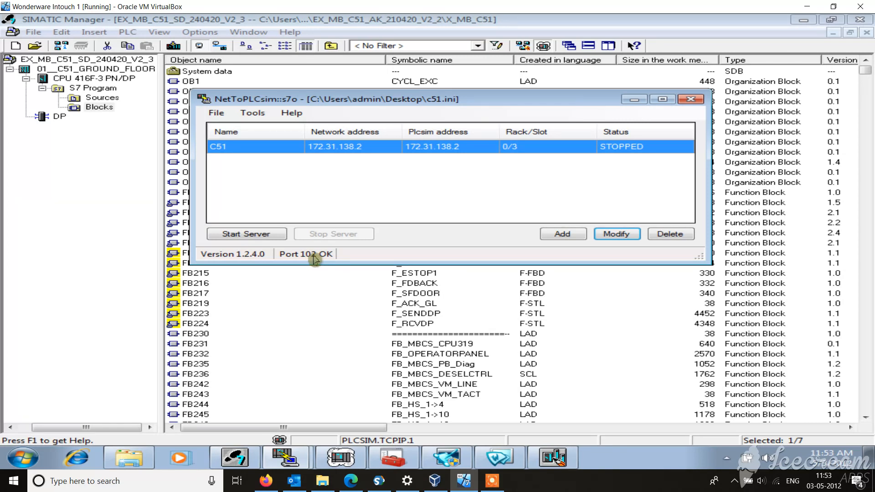
Start the NetToPLCsim server for station C51 and bring up the InTouch WindowViewer display of the conveyor ground floor
left_click(275, 237)
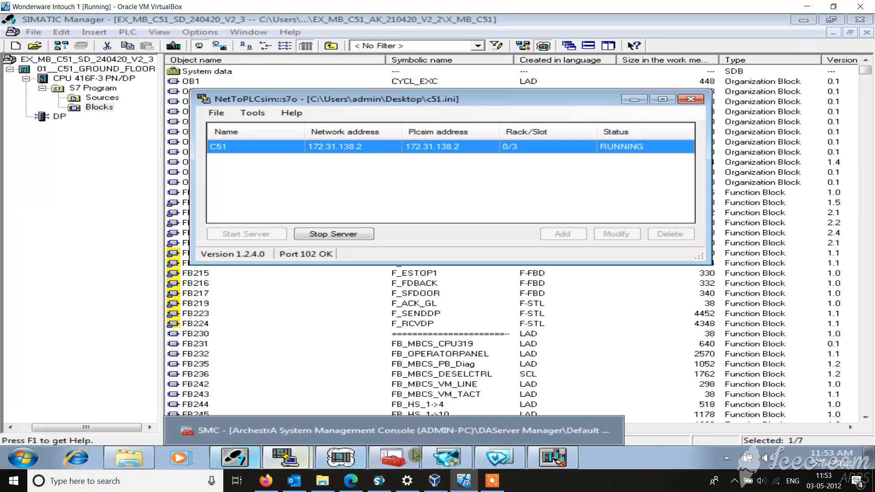
left_click(454, 460)
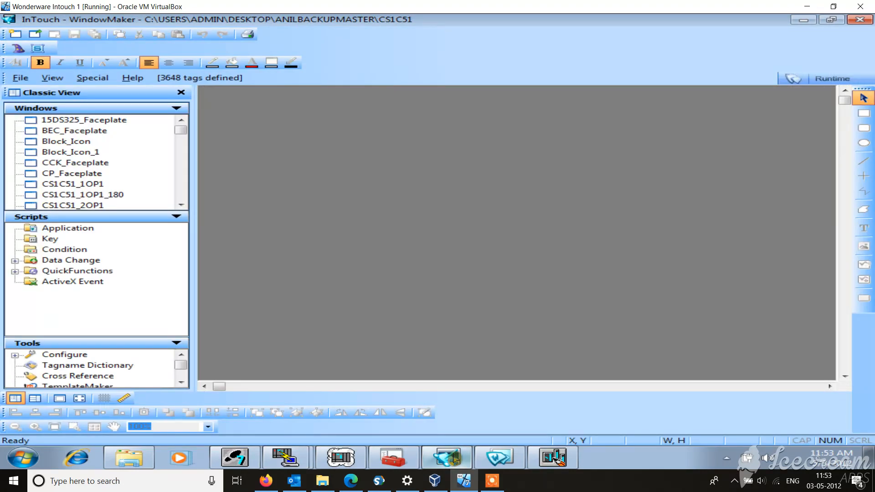
left_click(499, 457)
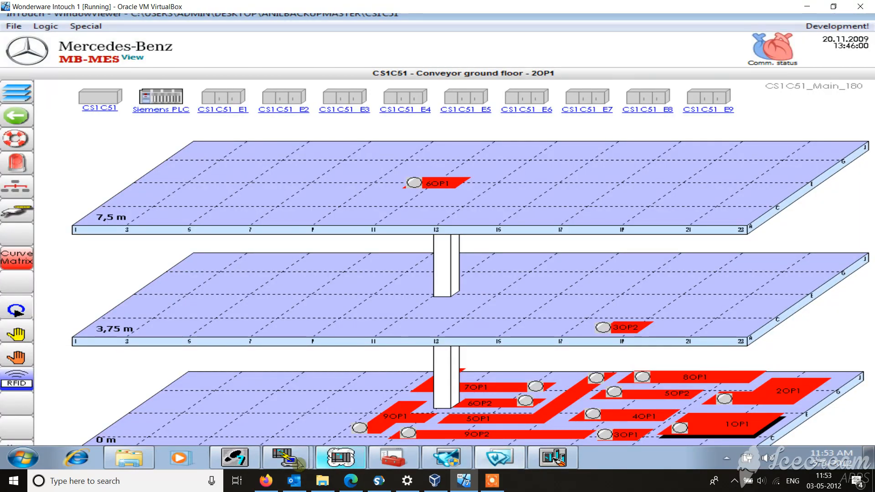
Examine the C51 server's monitoring log and the CPU window in S7-PLCSIM
mouse_move(285, 458)
left_click(265, 430)
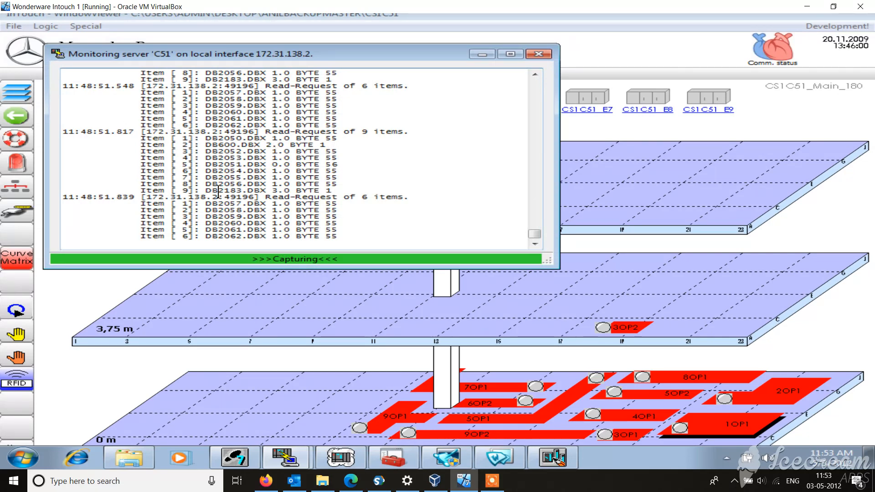
left_click(485, 55)
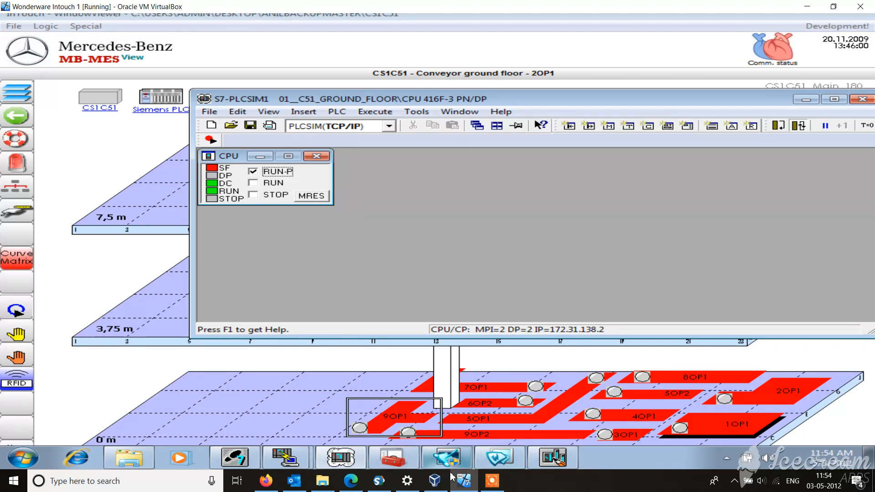
left_click(492, 482)
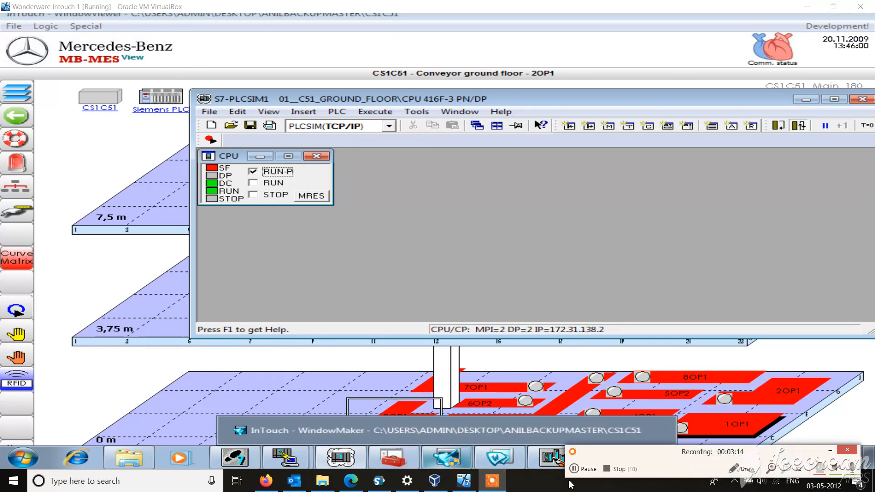